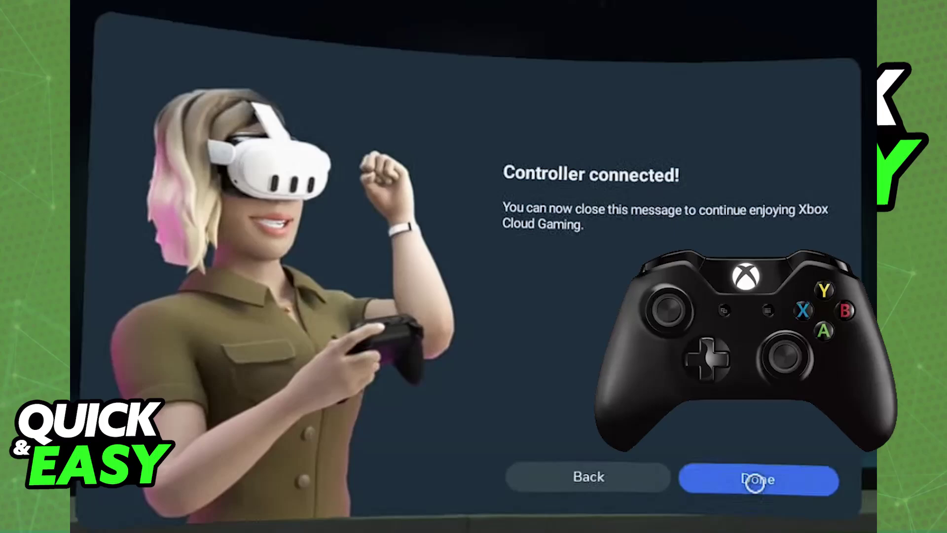
click(754, 482)
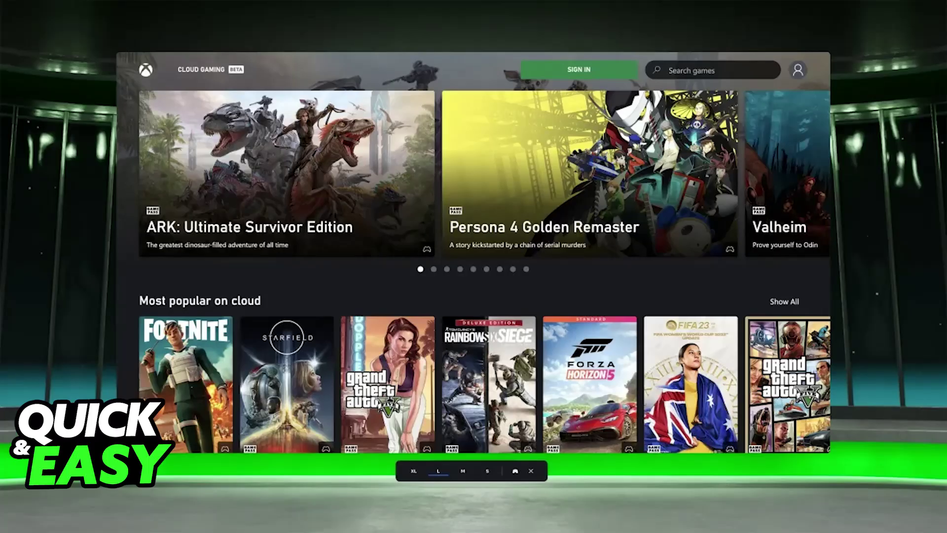